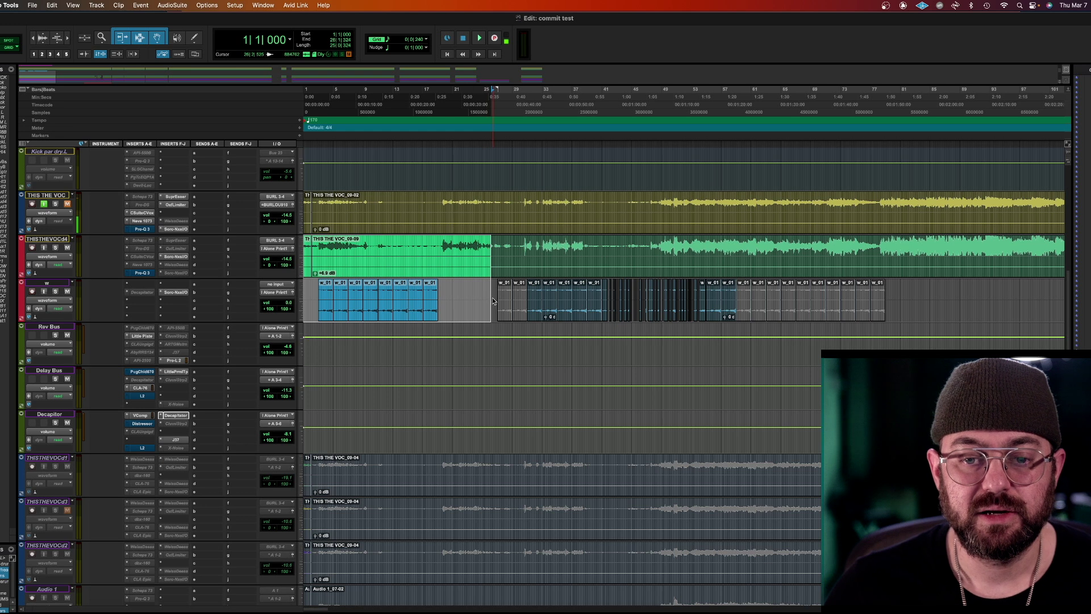
pyautogui.moveTo(490, 297); pyautogui.dragTo(304, 295)
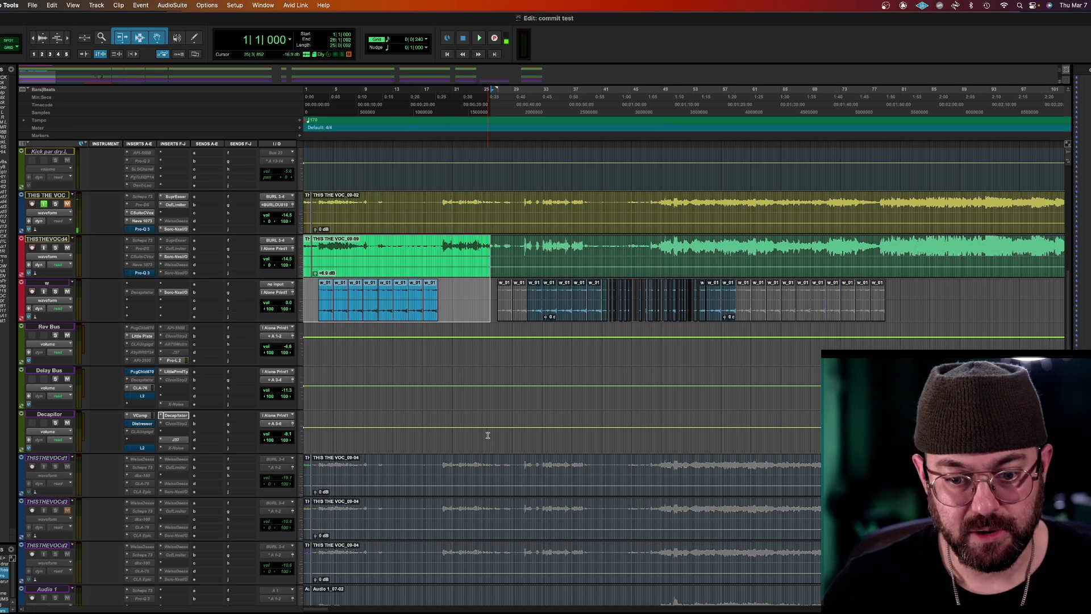
pyautogui.moveTo(488, 435); pyautogui.dragTo(487, 351)
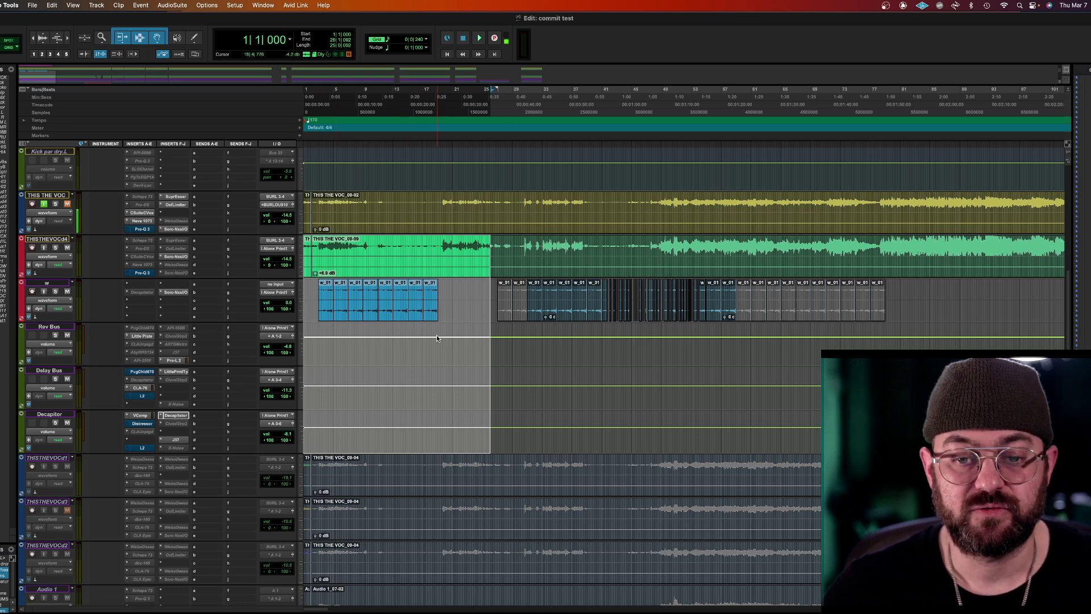
pyautogui.click(96, 5)
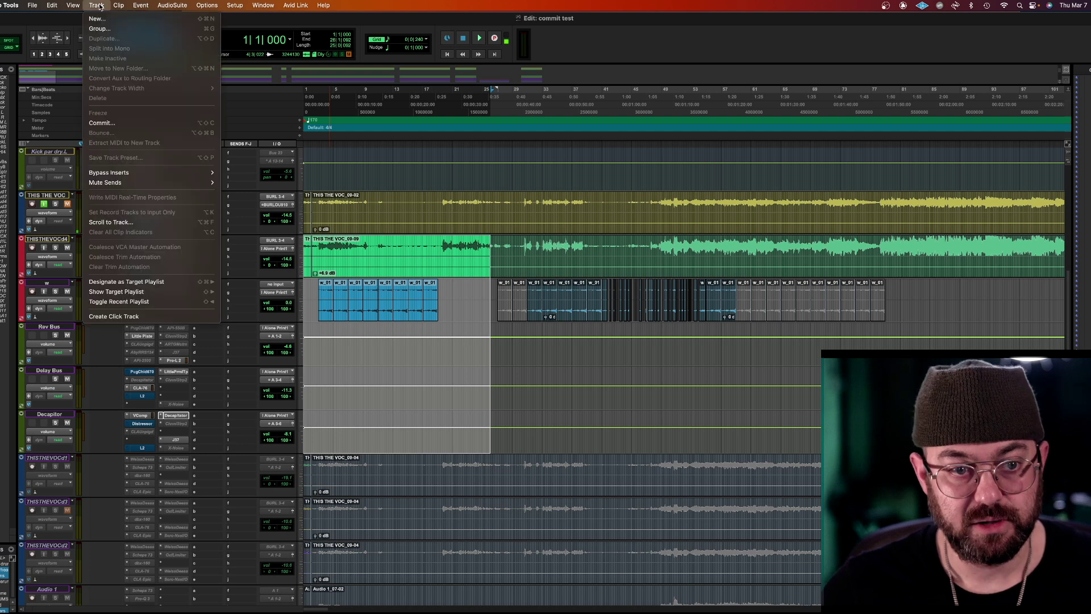
pyautogui.click(101, 123)
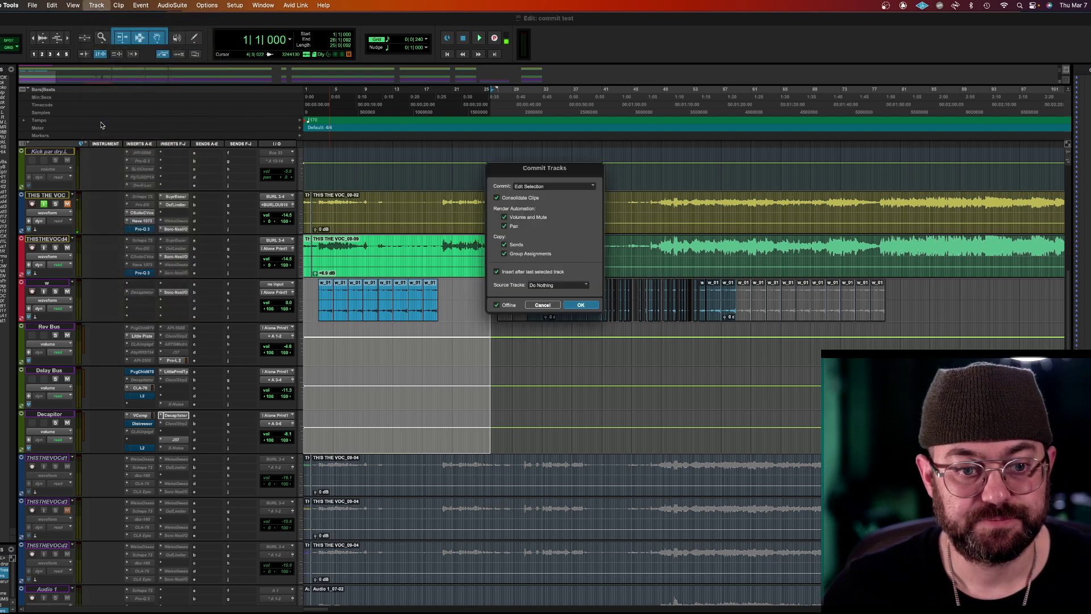
pyautogui.moveTo(555, 168); pyautogui.dragTo(405, 166)
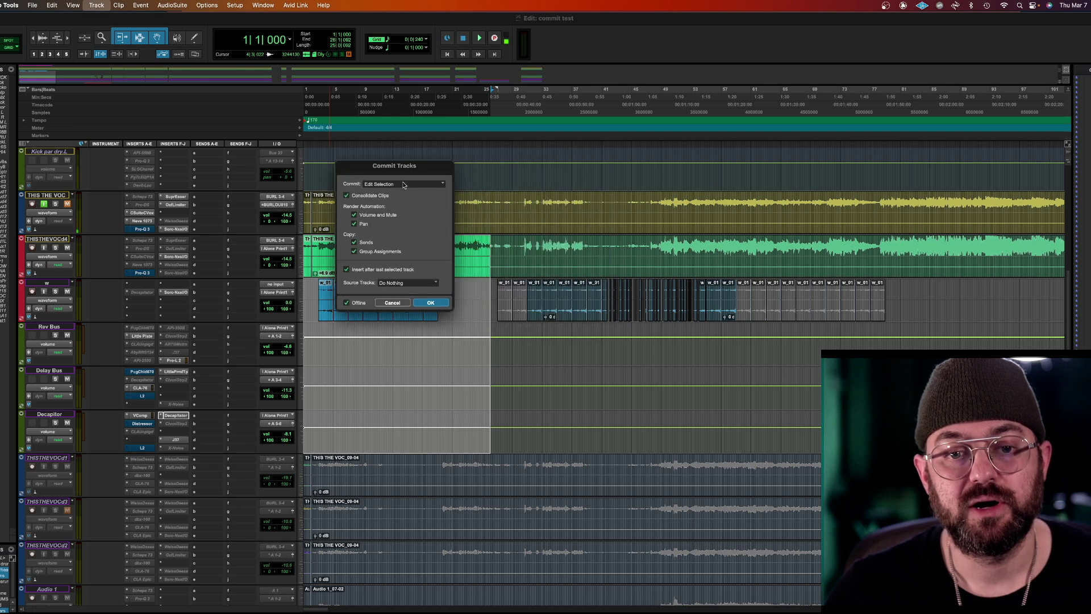
pyautogui.click(404, 184)
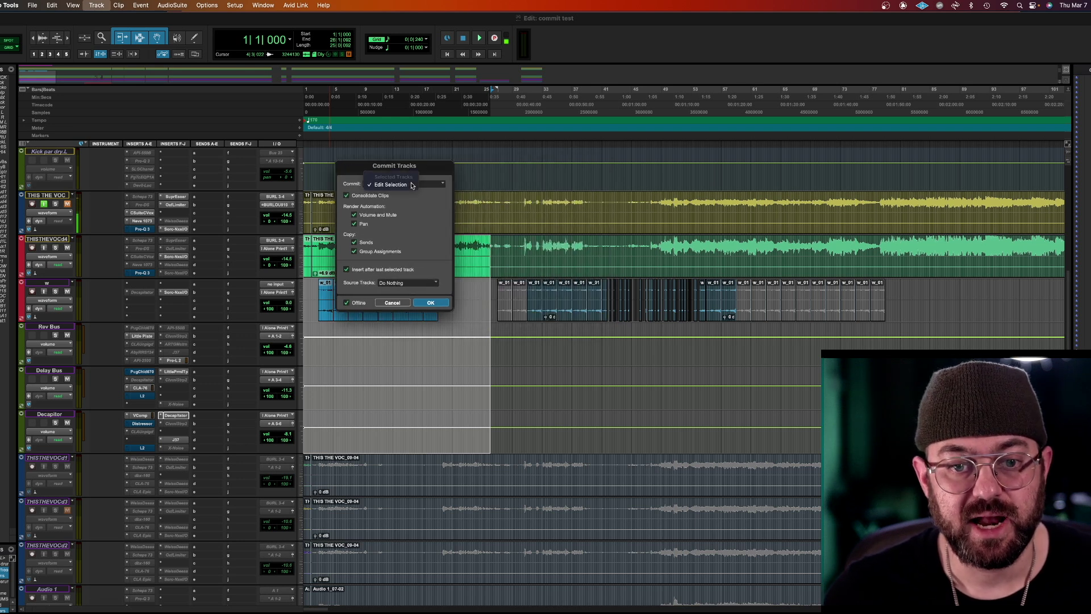
pyautogui.click(434, 217)
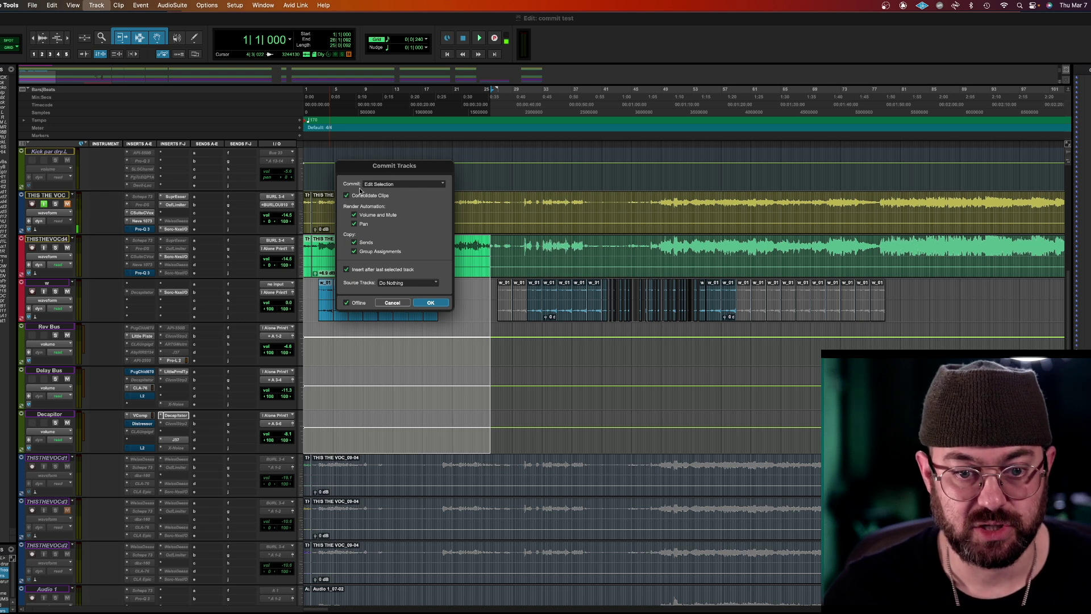
pyautogui.moveTo(379, 166); pyautogui.dragTo(374, 110)
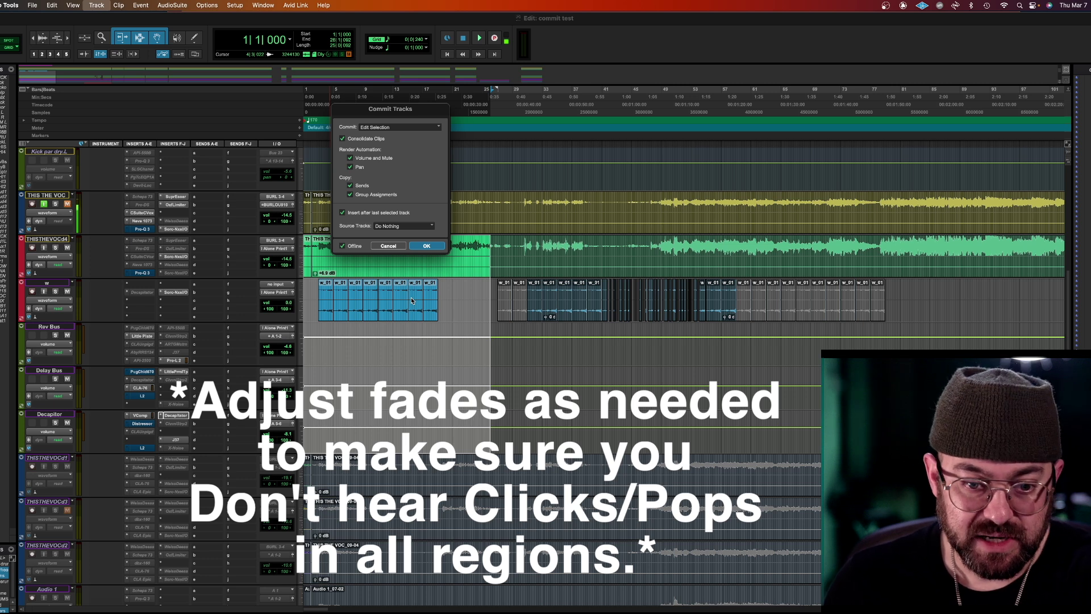
pyautogui.press('Escape')
# Step: Apply batch fades with 10 ms fade-ins, crossfades and fade-outs to the first group of clips on the w track
pyautogui.moveTo(450, 288); pyautogui.dragTo(312, 288)
pyautogui.press('super+f')
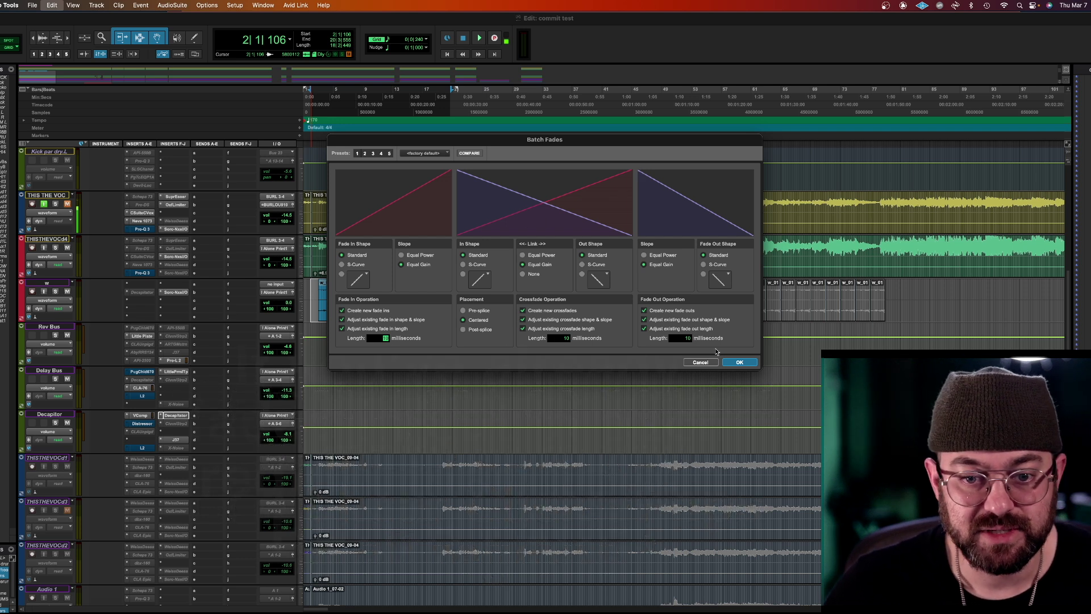
pyautogui.click(739, 363)
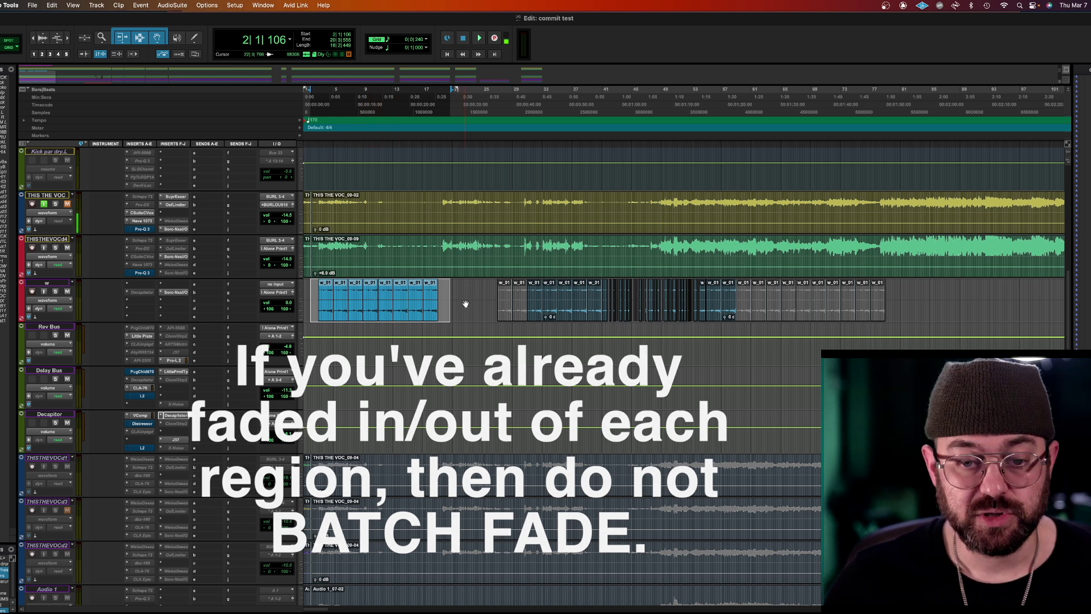
# Step: Select the range from bar 1 to about bar 26 across the duplicate vocal, w, Rev Bus, Delay Bus and Decapitor tracks
pyautogui.moveTo(465, 298); pyautogui.dragTo(202, 256)
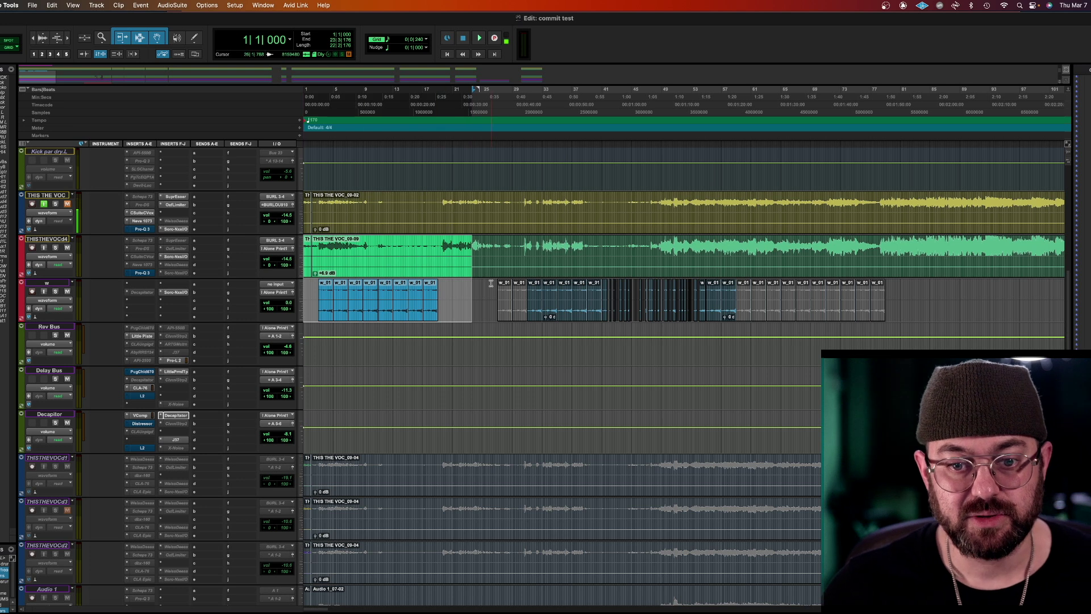
pyautogui.moveTo(492, 284); pyautogui.dragTo(305, 257)
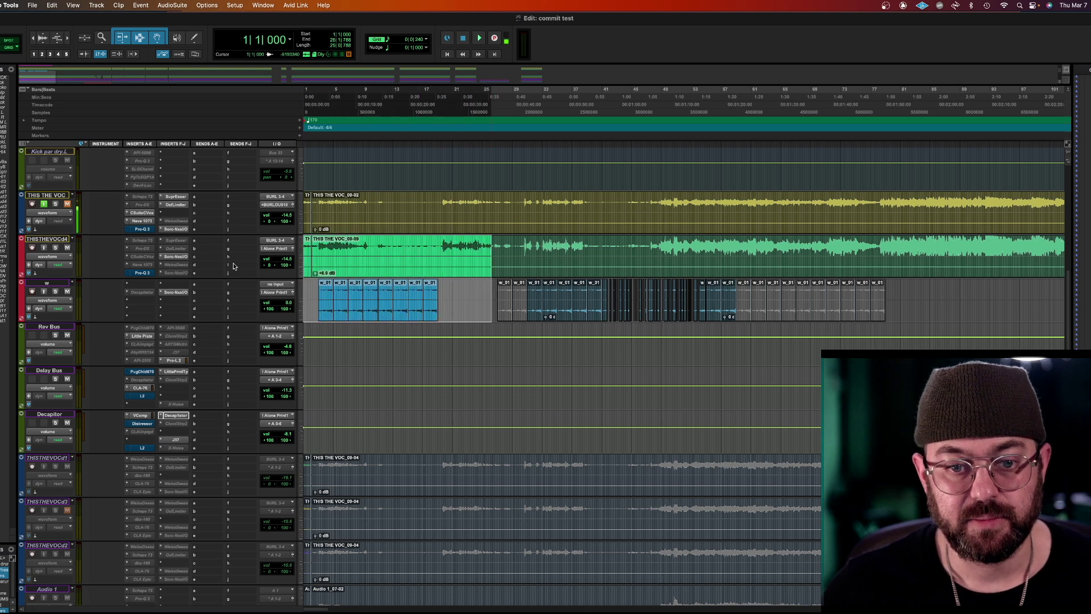
pyautogui.keyDown('shift'); pyautogui.click(489, 439); pyautogui.keyUp('shift')
pyautogui.keyDown('shift'); pyautogui.click(477, 385); pyautogui.keyUp('shift')
pyautogui.keyDown('shift'); pyautogui.click(489, 350); pyautogui.keyUp('shift')
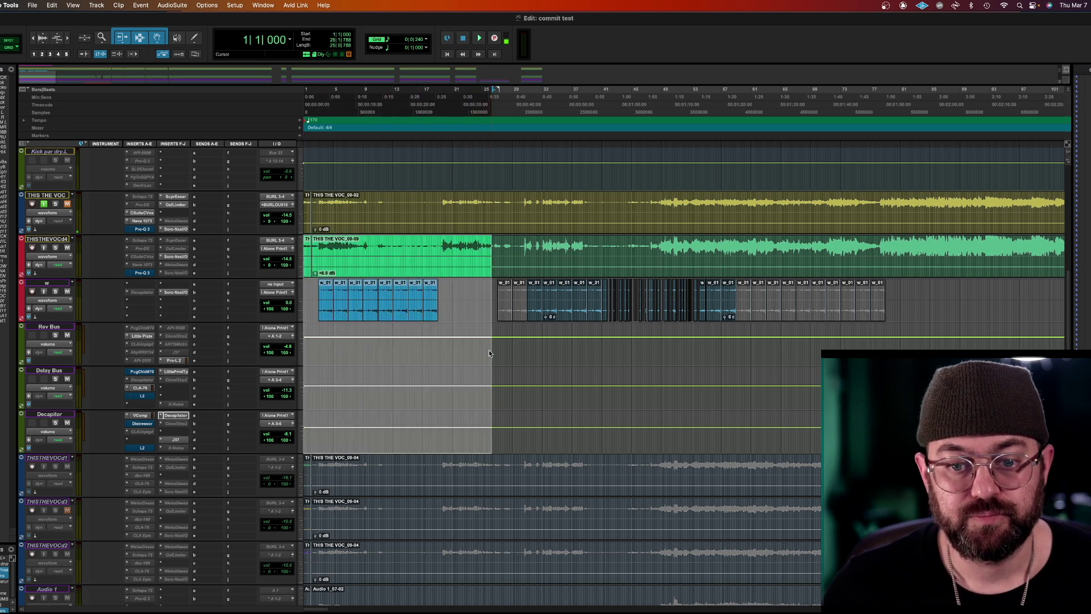
pyautogui.click(97, 5)
pyautogui.click(113, 126)
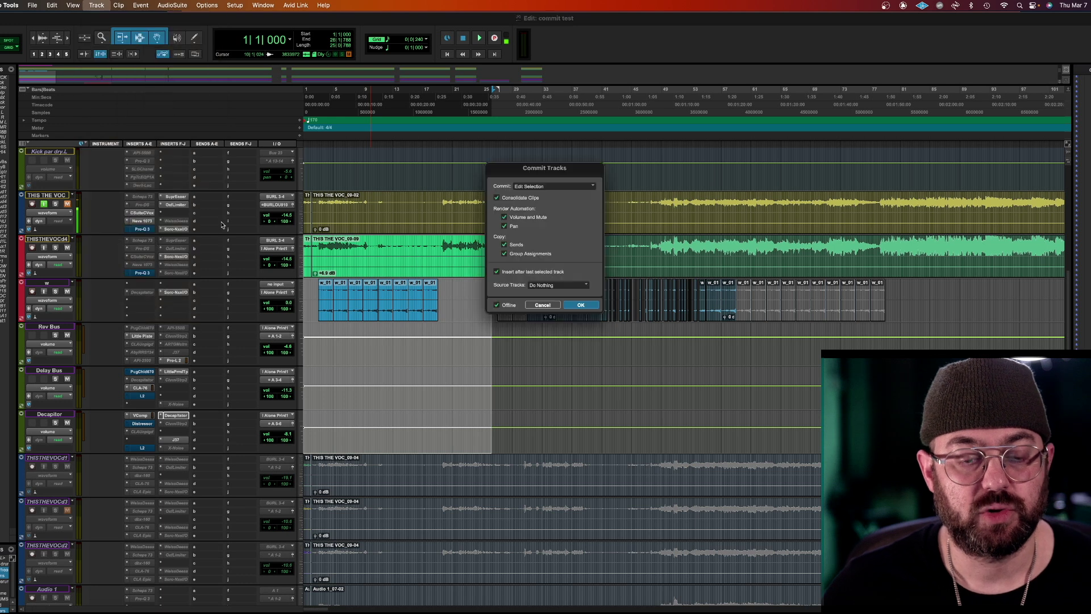
pyautogui.moveTo(513, 173); pyautogui.dragTo(320, 150)
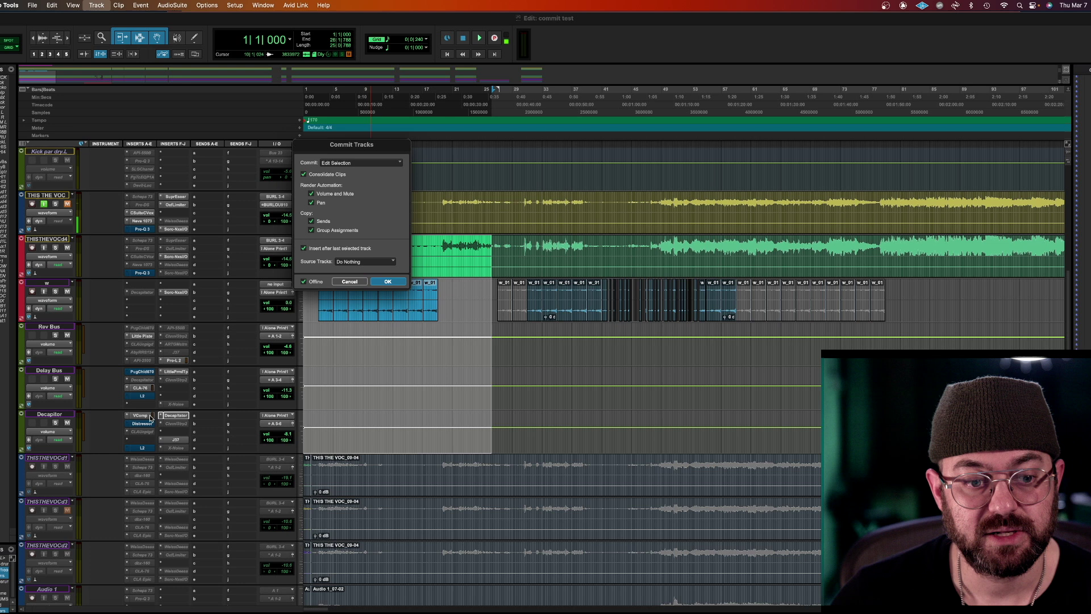
pyautogui.click(357, 282)
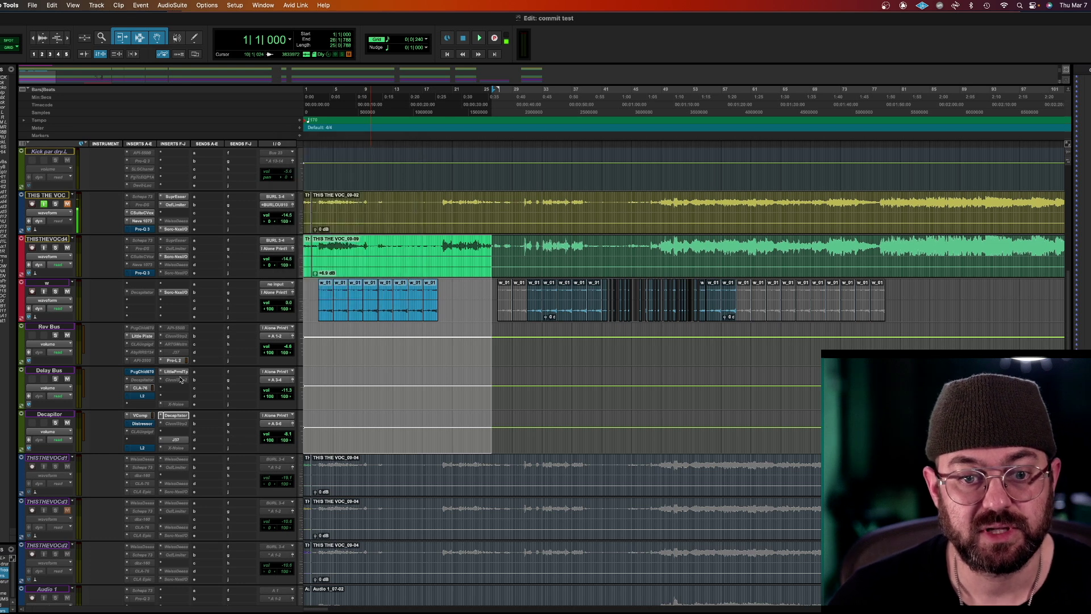
# Step: Commit the edit selection offline with consolidated clips, rendered volume, mute and pan, copied sends and groups, and source tracks set to Do Nothing
pyautogui.click(57, 414)
pyautogui.click(97, 5)
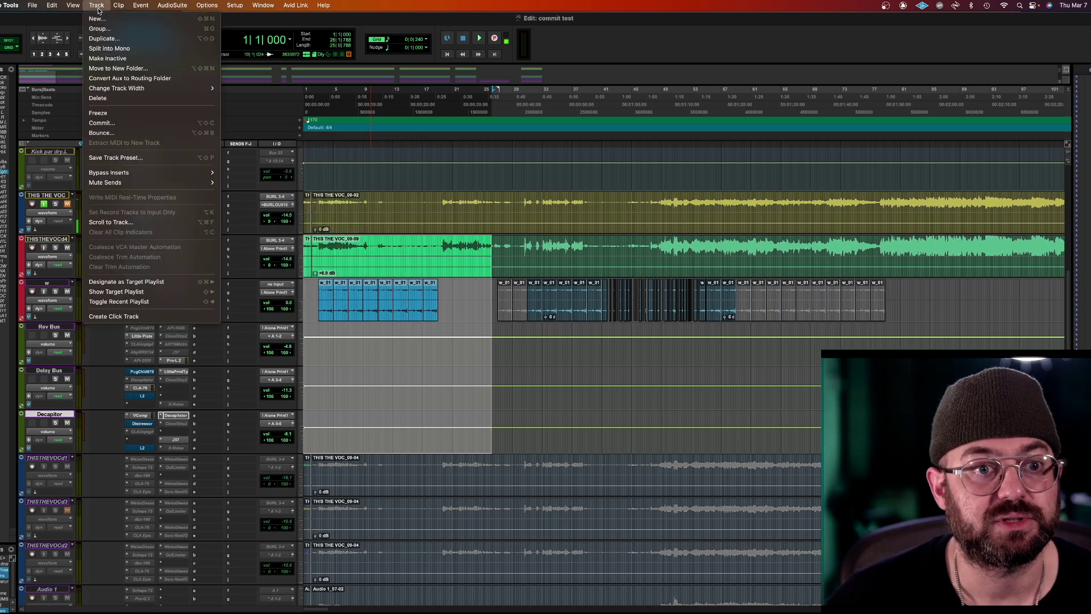
pyautogui.click(123, 123)
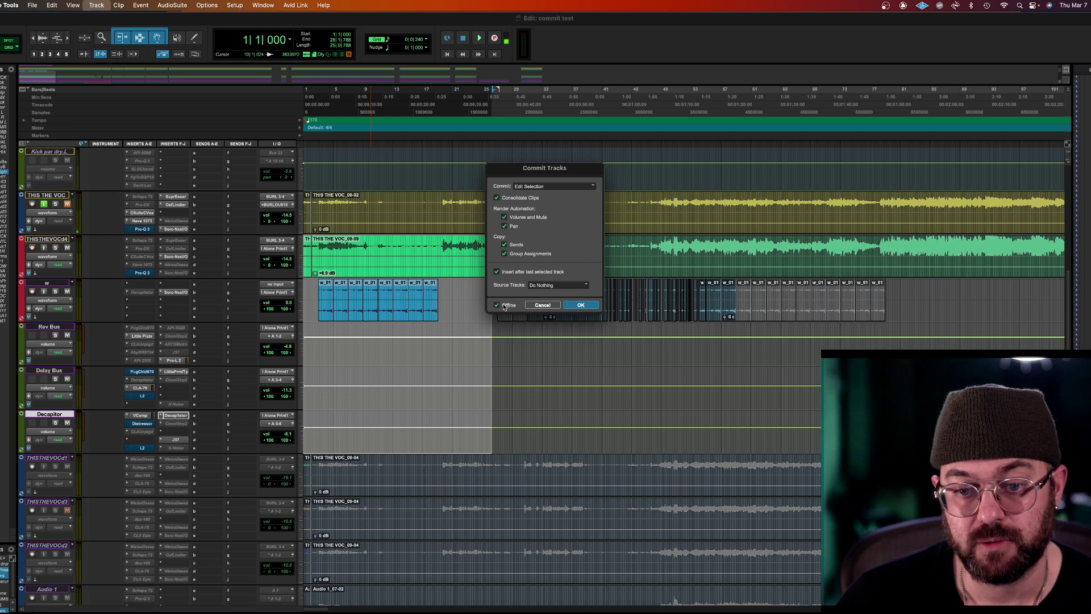
pyautogui.click(581, 305)
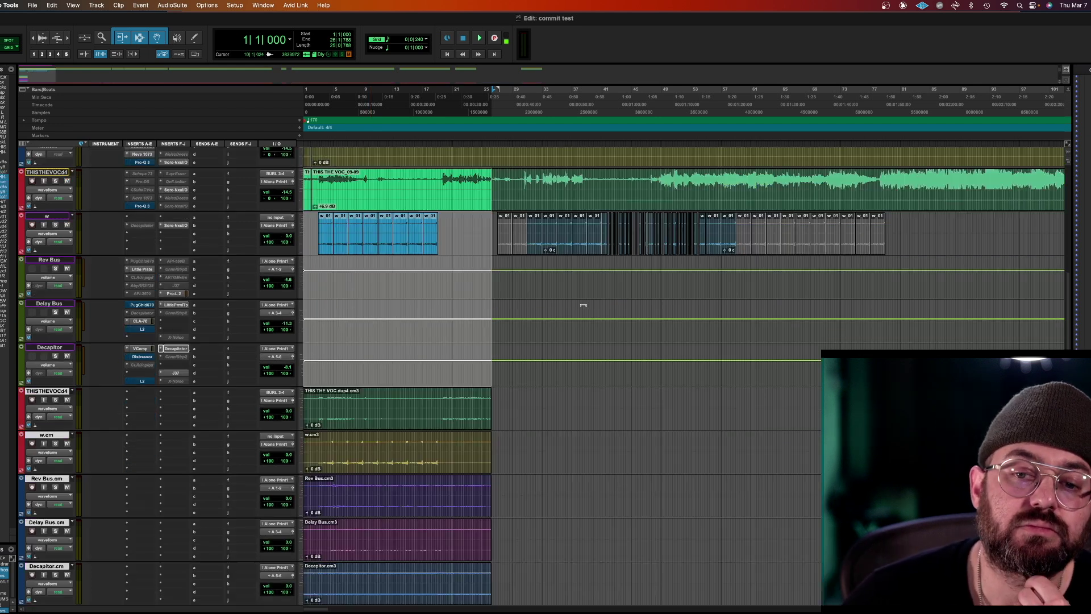
# Step: Move the F-J inserts from the source w and duplicate vocal tracks onto the committed vocal and Decapitor.cm tracks
pyautogui.scroll(-2, 487, 455)
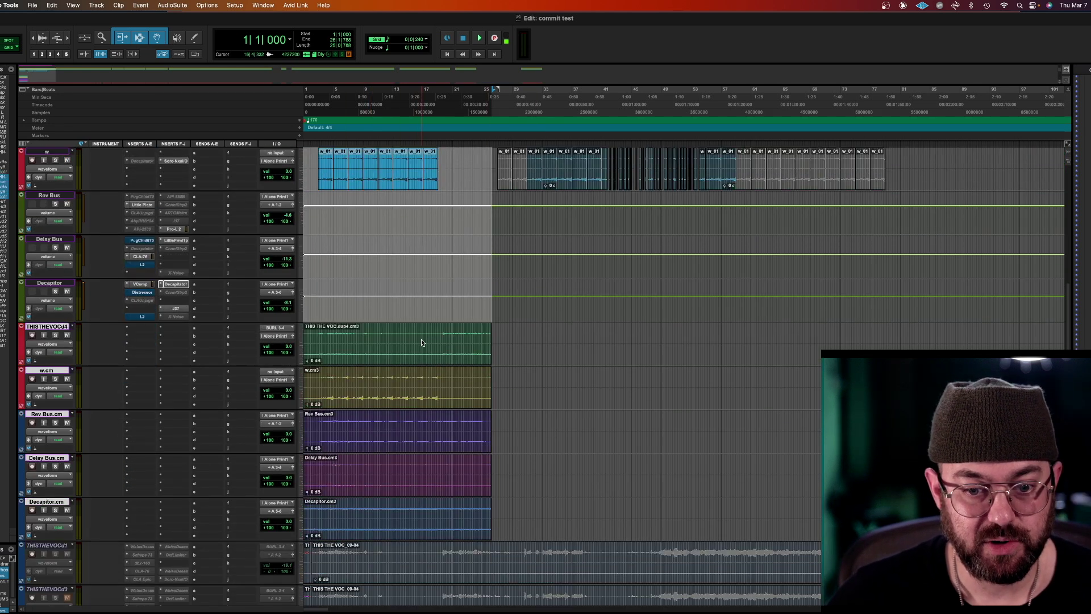
pyautogui.scroll(1, 437, 457)
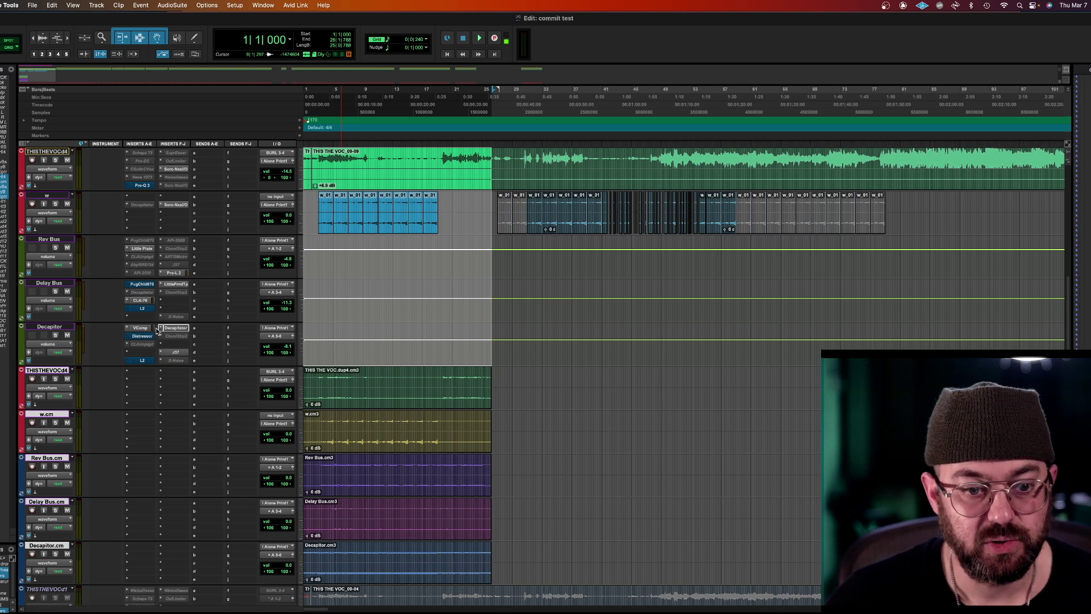
pyautogui.scroll(2, 162, 329)
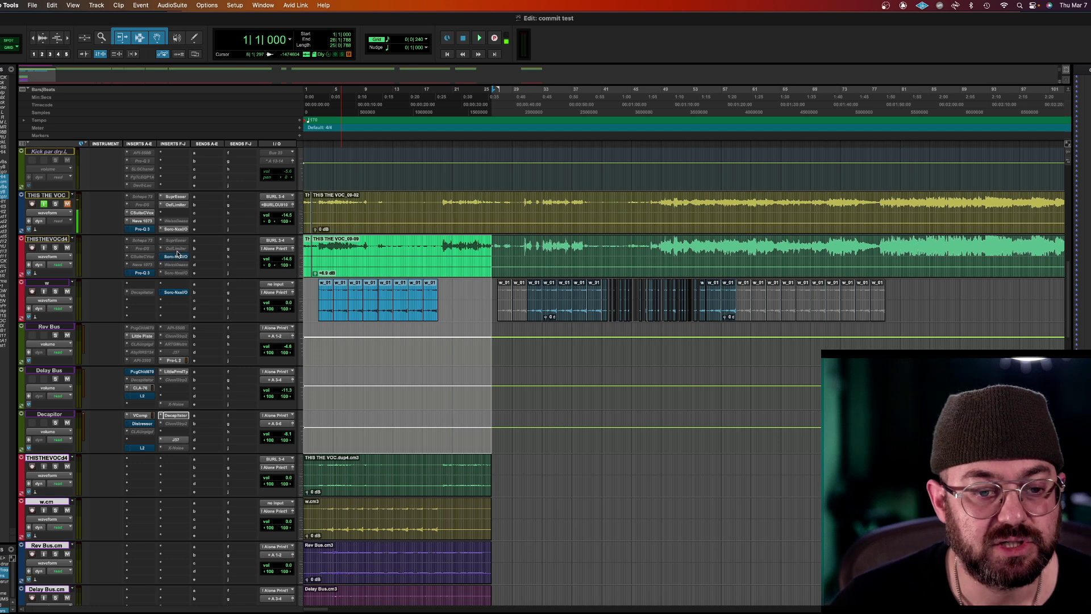
pyautogui.scroll(-3, 168, 286)
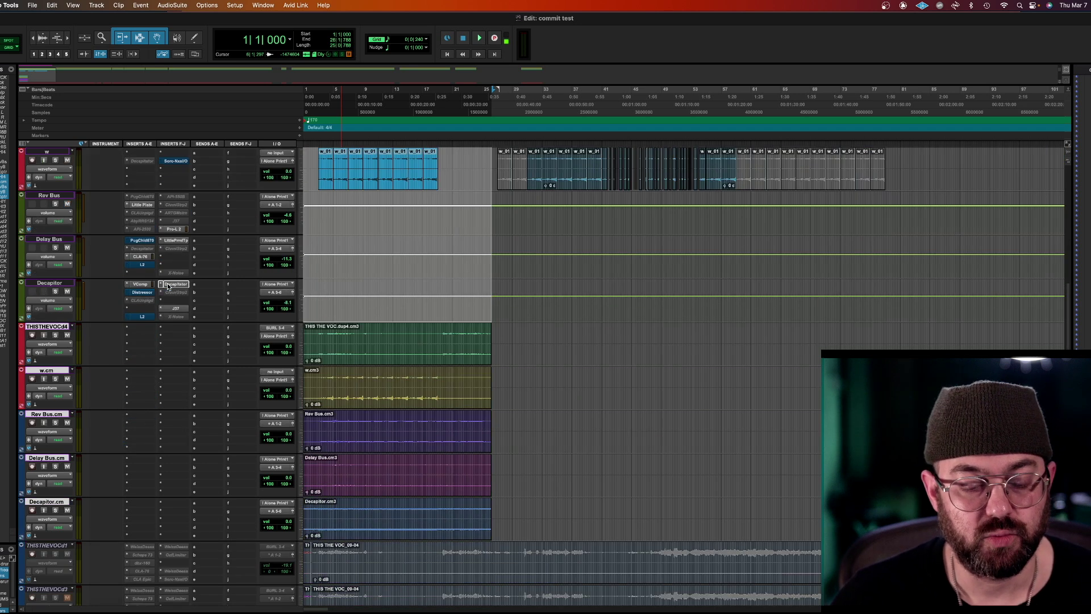
pyautogui.scroll(1, 185, 311)
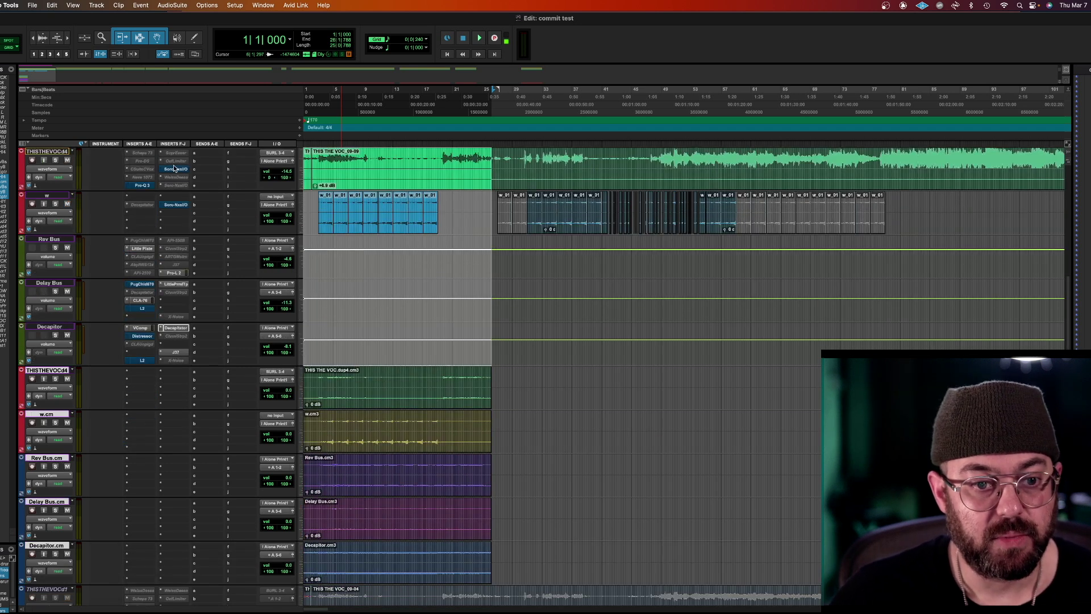
pyautogui.moveTo(177, 205); pyautogui.dragTo(182, 381)
pyautogui.moveTo(176, 169); pyautogui.dragTo(178, 548)
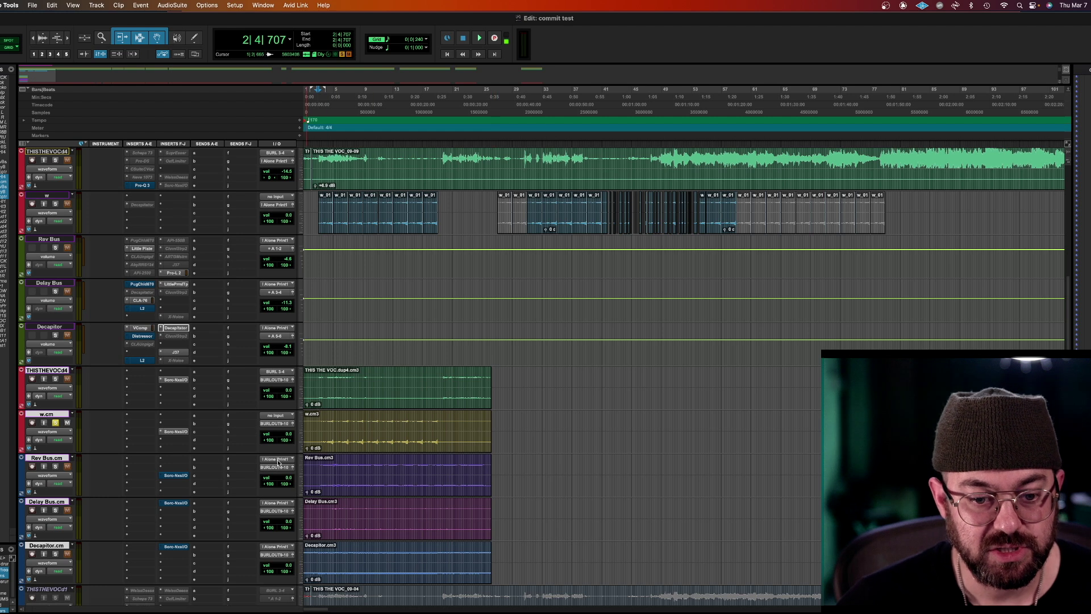
# Step: Solo Rev Bus.cm with only its insert active, bypass those on the committed vocal and w.cm tracks, and audition from bar 2
pyautogui.click(317, 469)
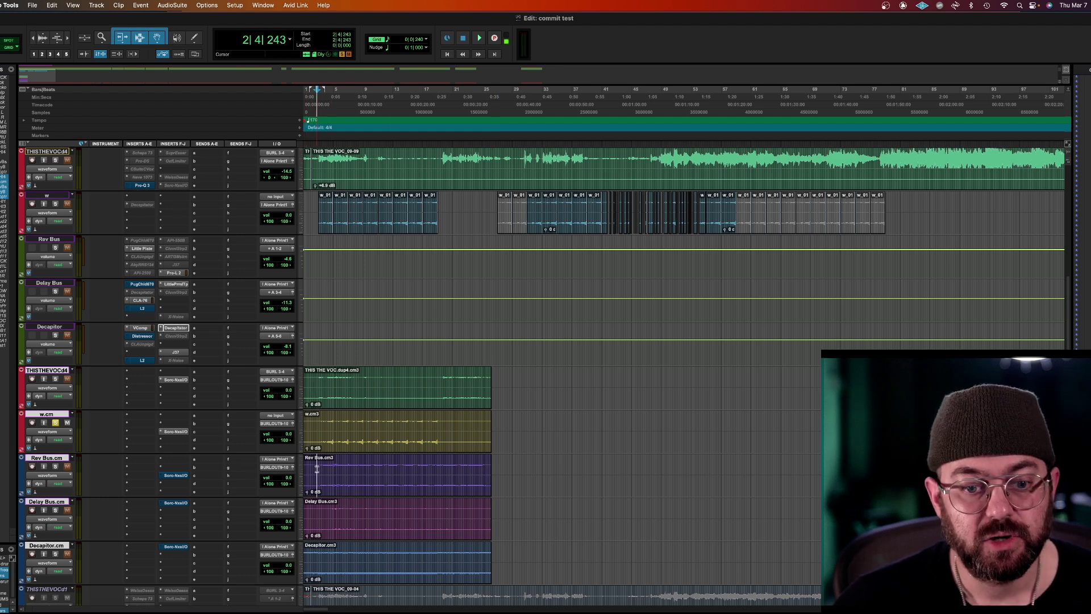
pyautogui.click(55, 466)
pyautogui.click(55, 422)
pyautogui.keyDown('super'); pyautogui.click(183, 475); pyautogui.keyUp('super')
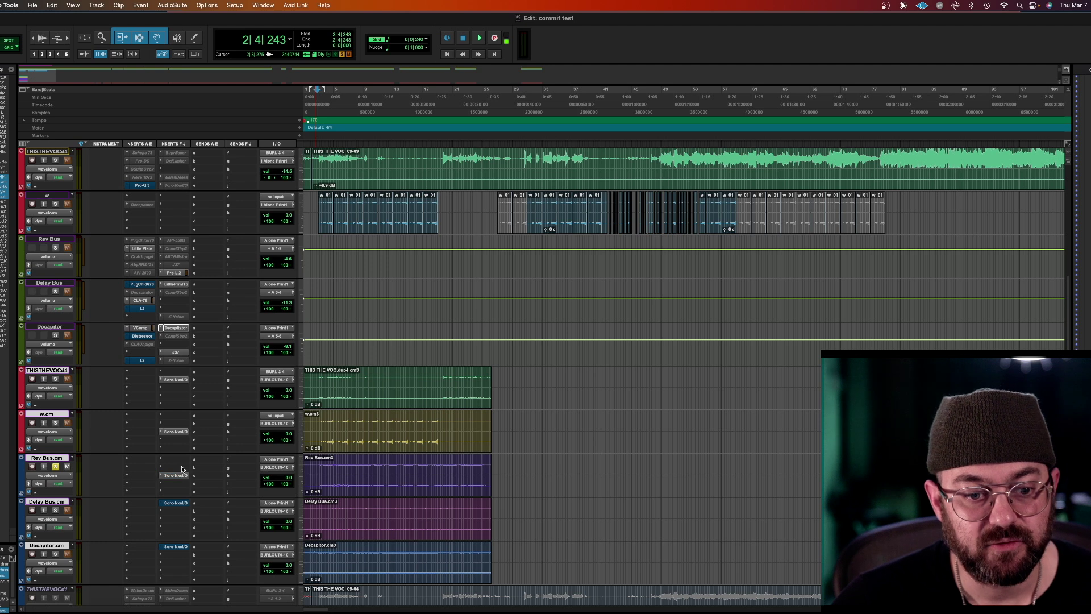
pyautogui.keyDown('super'); pyautogui.click(182, 432); pyautogui.keyUp('super')
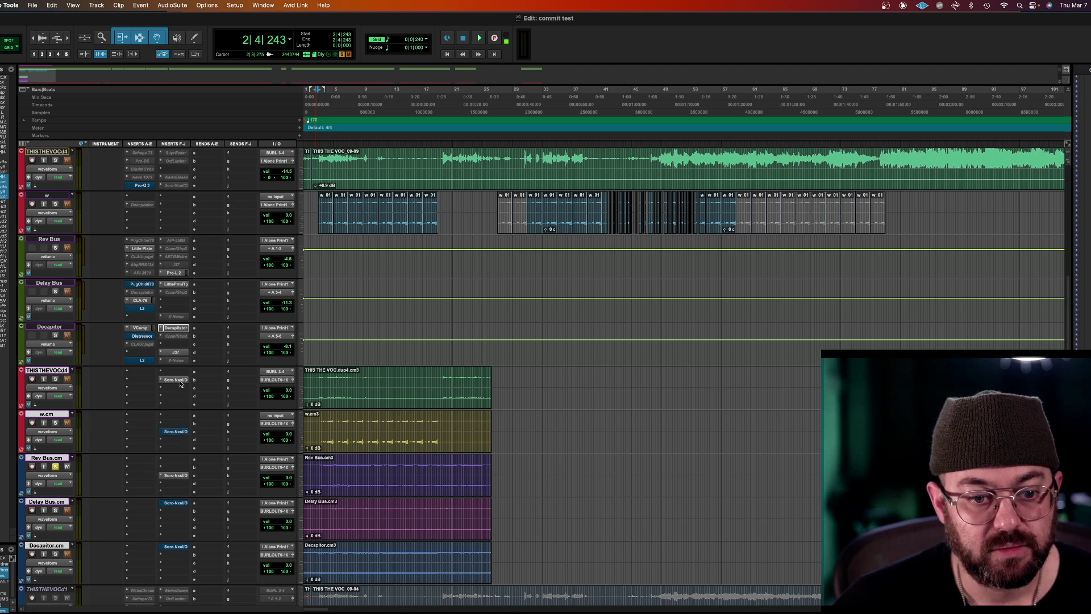
pyautogui.keyDown('super'); pyautogui.click(180, 380); pyautogui.keyUp('super')
pyautogui.press('space')
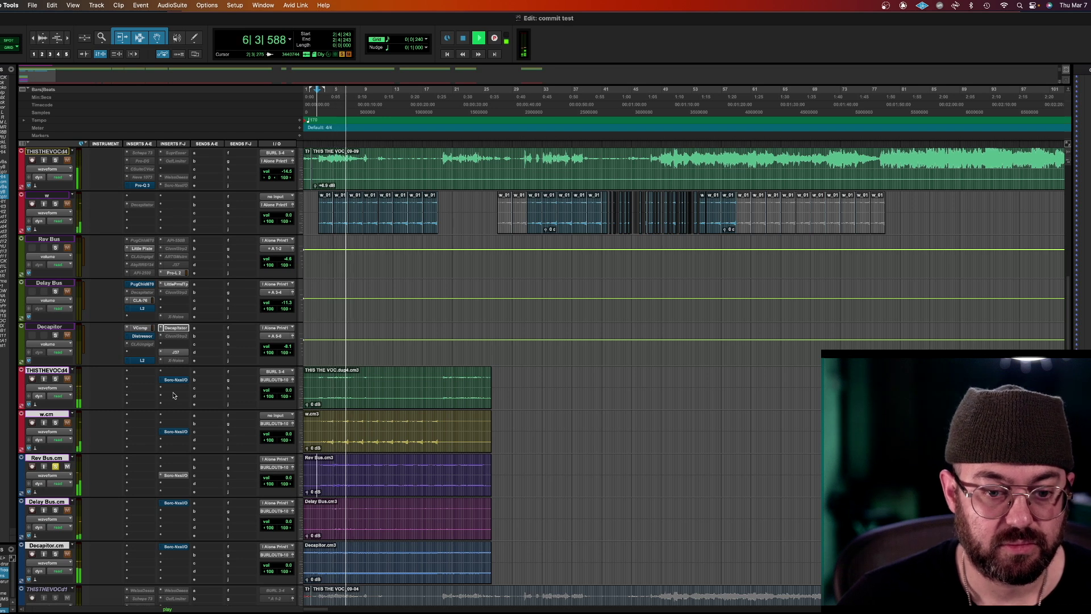
pyautogui.press('space')
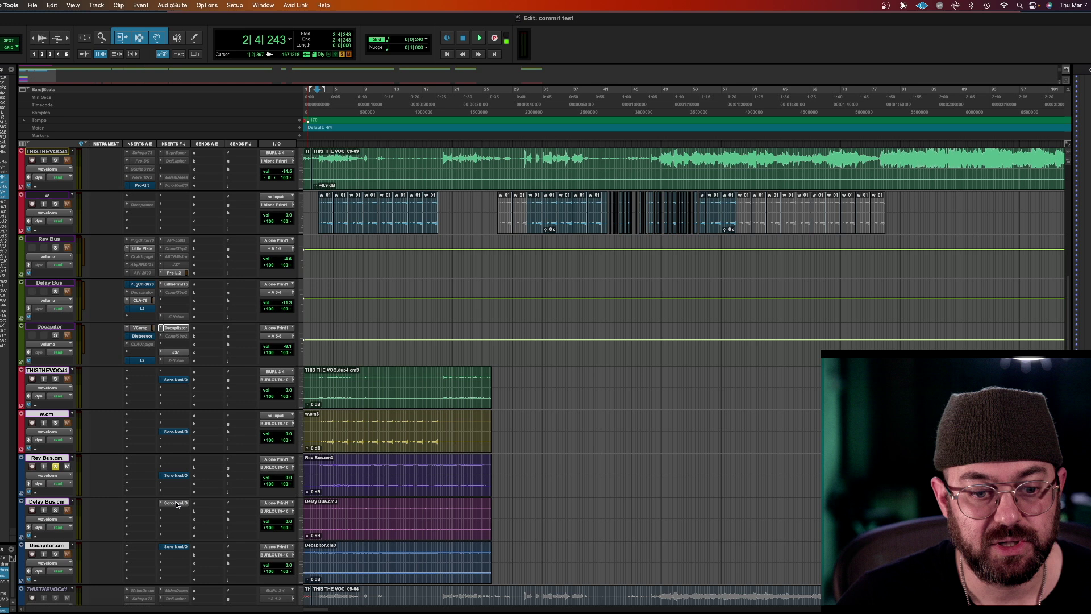
# Step: Solo Delay Bus.cm instead of Rev Bus.cm and raise its clip gain to about +2.6 dB during playback
pyautogui.click(55, 510)
pyautogui.click(56, 466)
pyautogui.press('space')
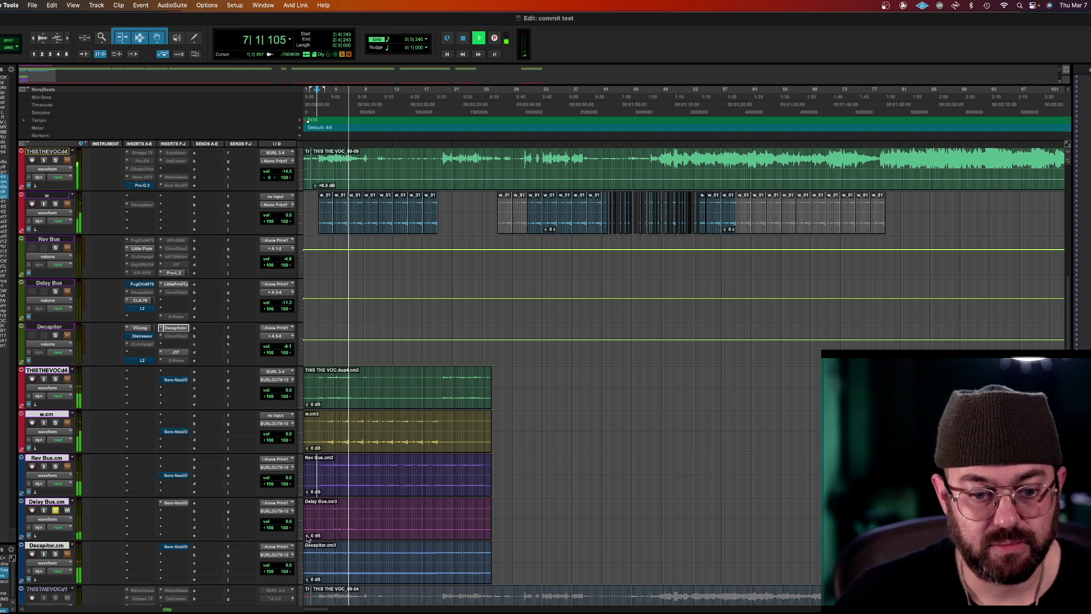
pyautogui.moveTo(308, 535); pyautogui.dragTo(304, 537)
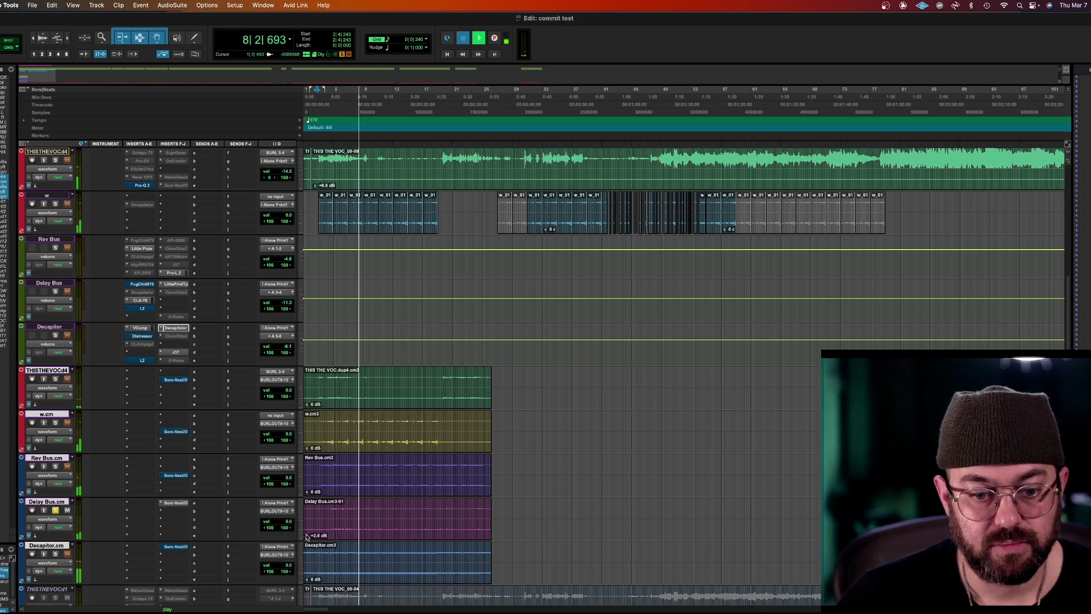
pyautogui.press('space')
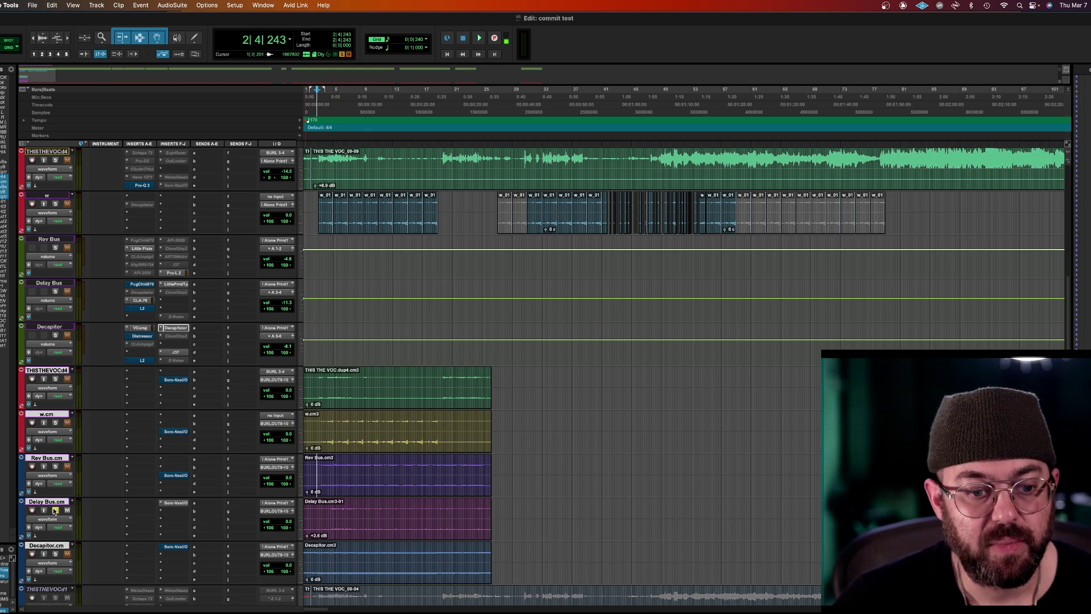
# Step: Lower the Decapitor.cm clip gain to about -6.5 dB and audition the soloed track
pyautogui.moveTo(307, 579); pyautogui.dragTo(304, 573)
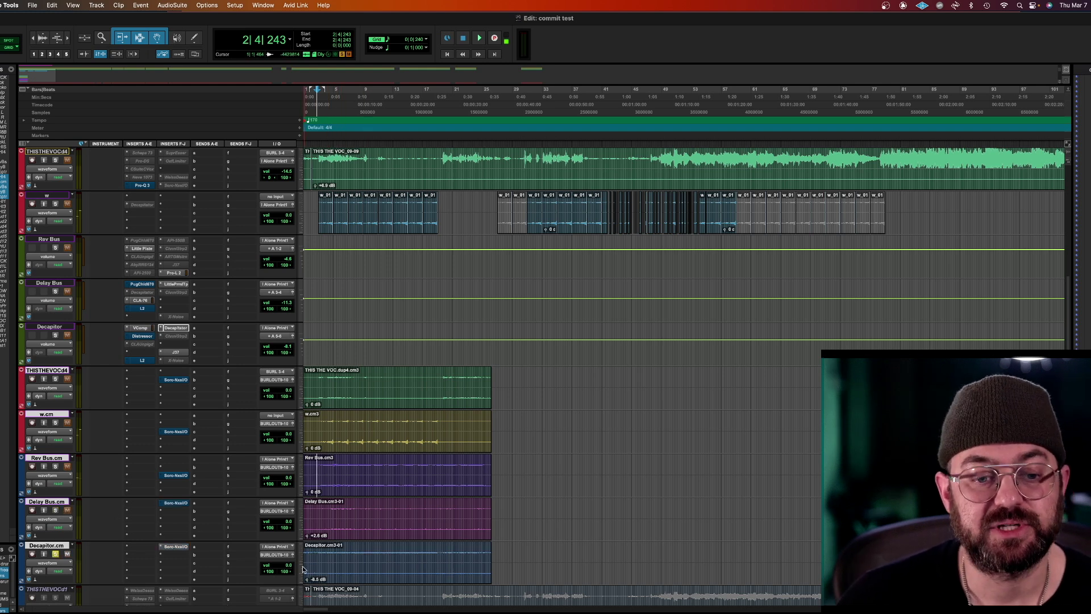
pyautogui.press('space')
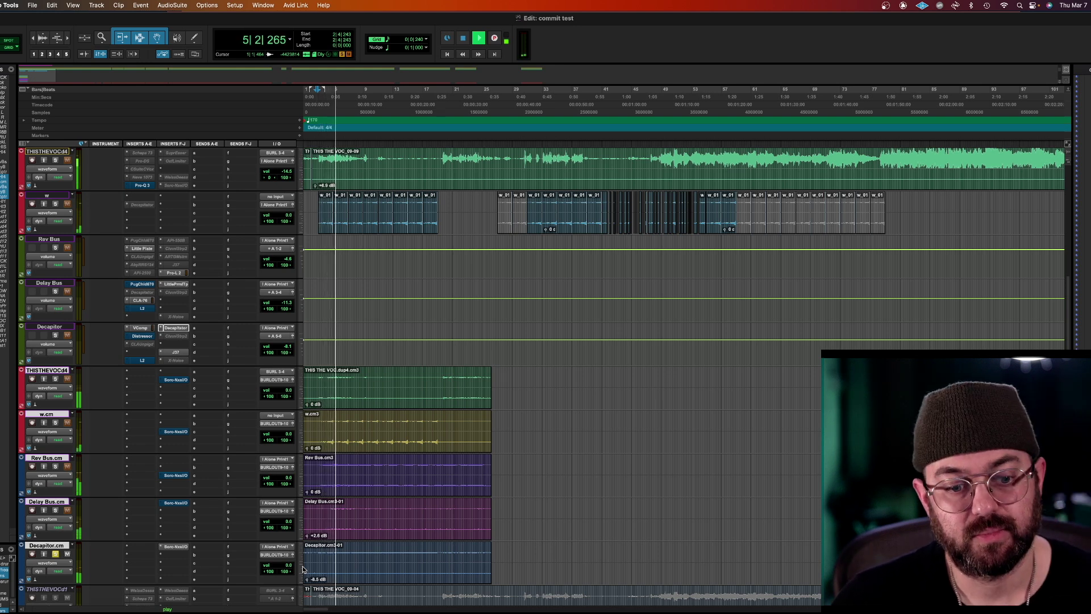
pyautogui.press('space')
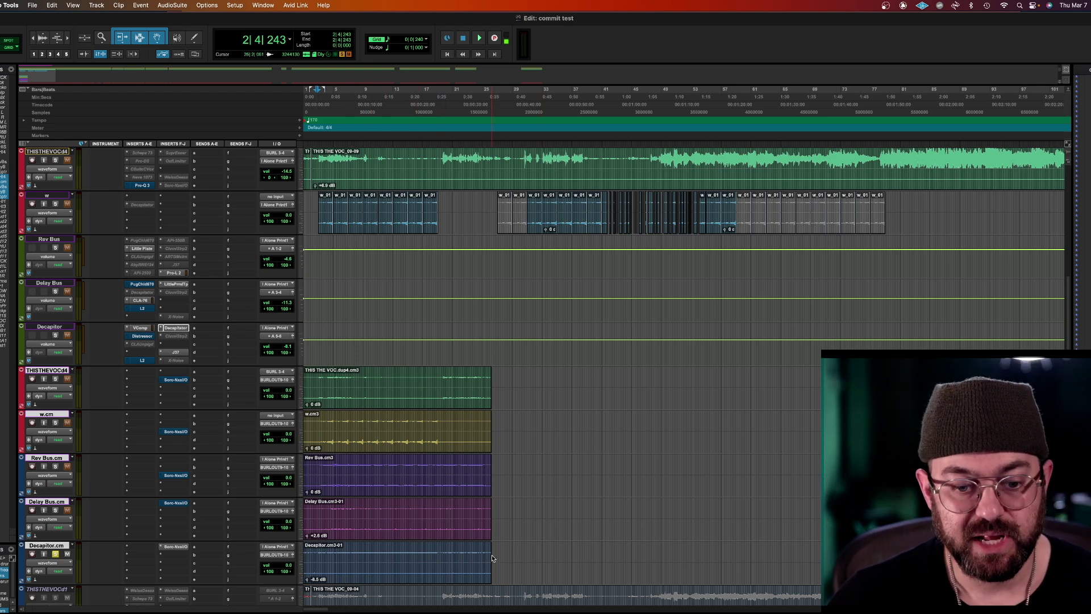
# Step: Select the committed Rev Bus, Delay Bus and Decapitor clips, followed by the committed vocal and w clips instead
pyautogui.moveTo(502, 557); pyautogui.dragTo(264, 486)
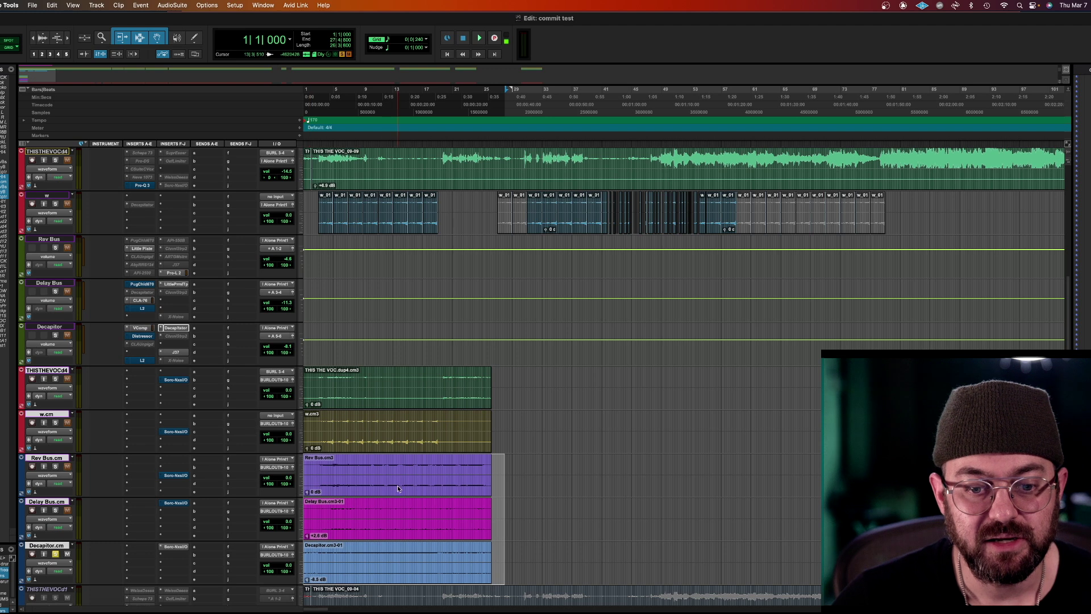
pyautogui.moveTo(531, 420); pyautogui.dragTo(301, 392)
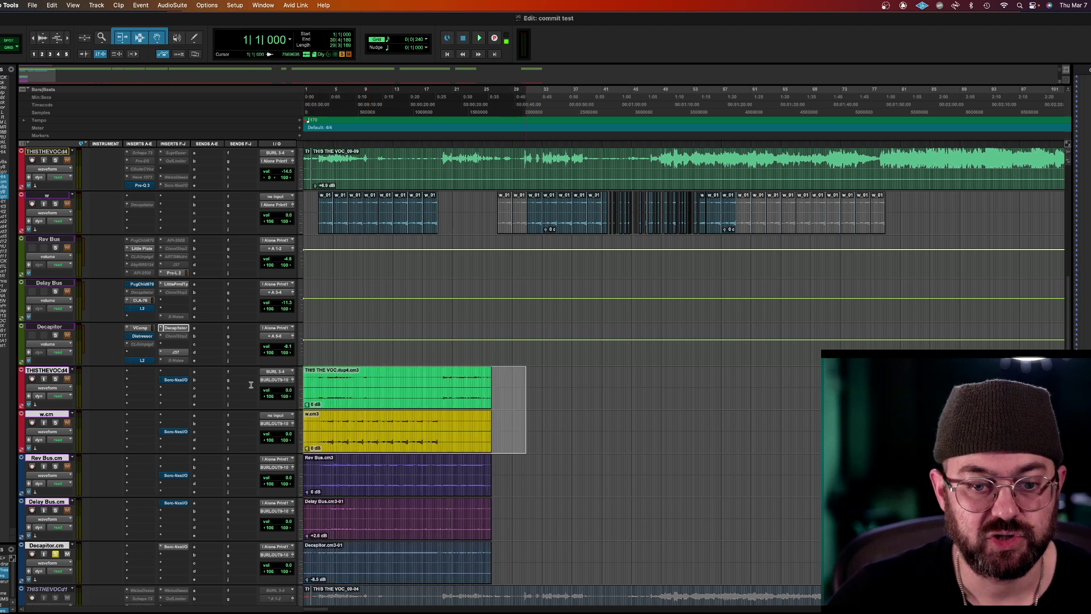